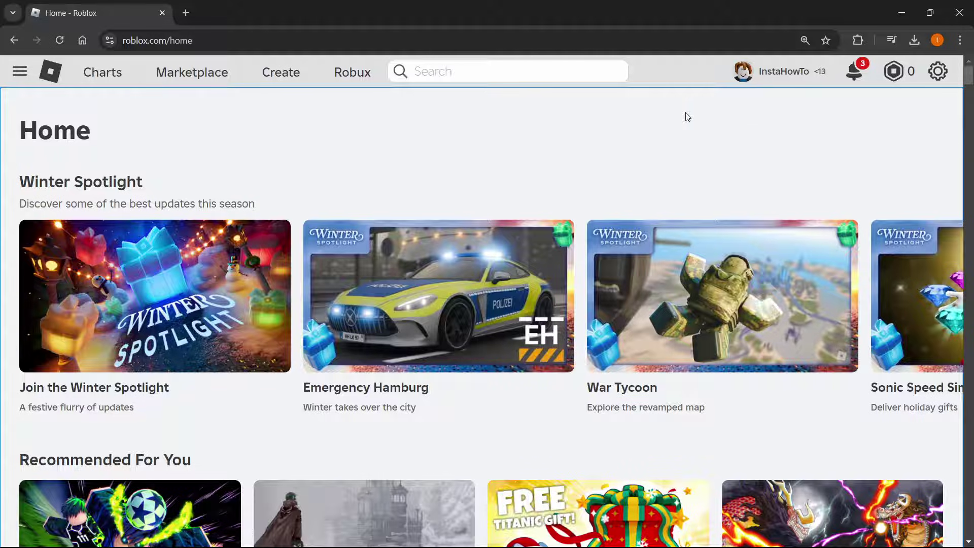
Step: Go from the Roblox home page to the Creator Hub via Create in the top bar
click(284, 84)
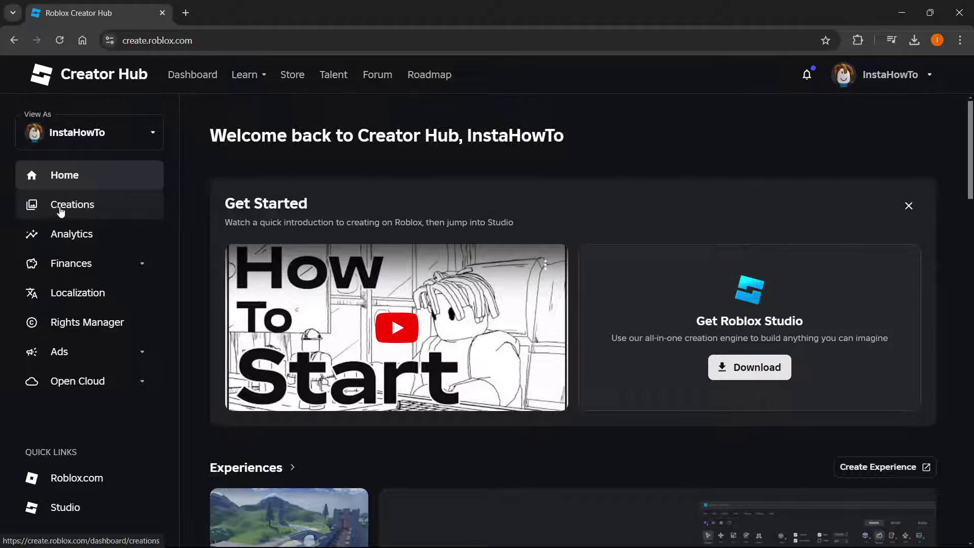
Step: Show the Creations list and inspect the public experience's options menu without changing anything
click(77, 207)
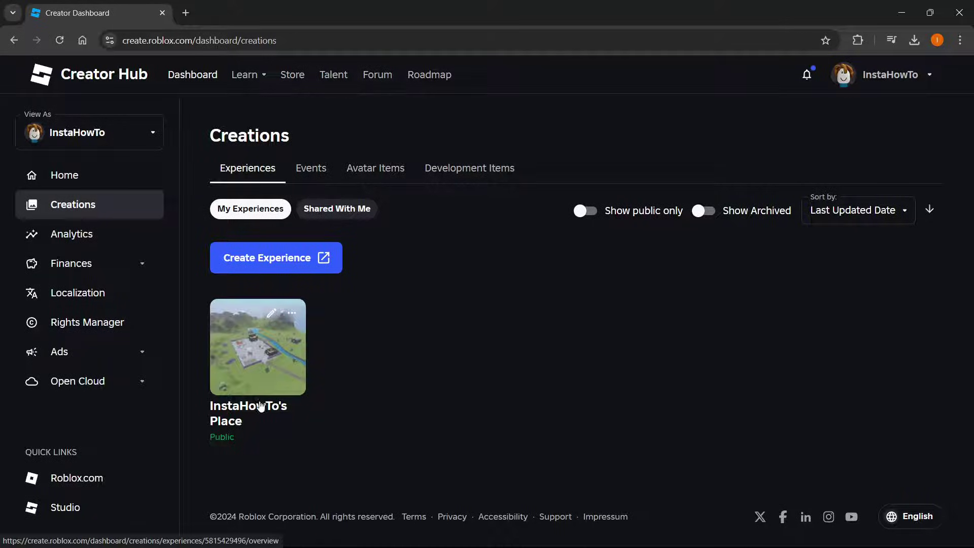
click(292, 314)
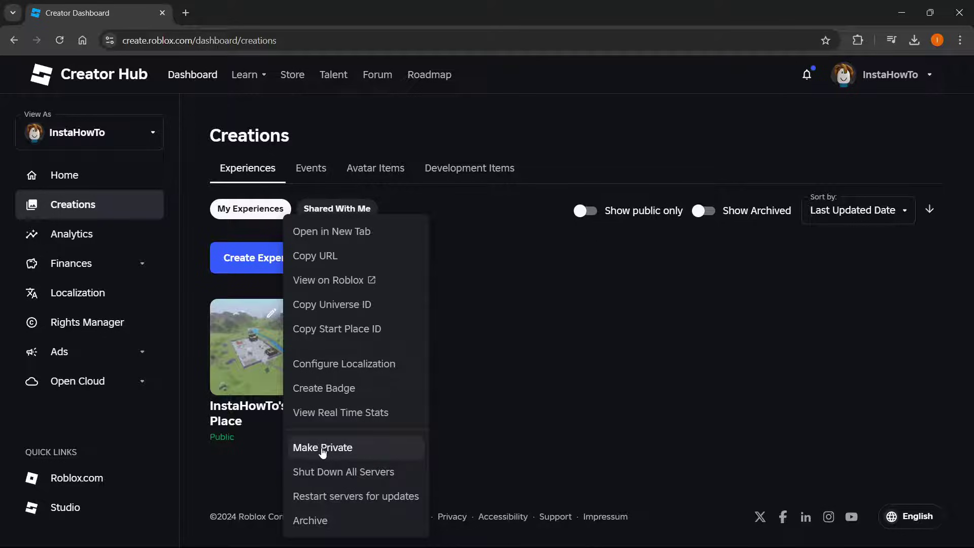
click(518, 424)
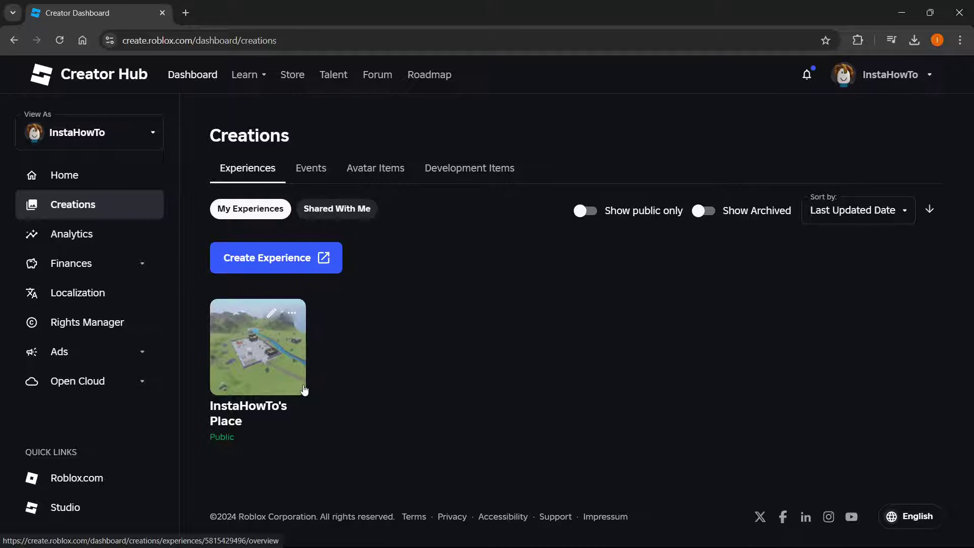
Step: Open the experience and go to Monetization > Passes, showing the offsale Sample Gamepass
click(283, 357)
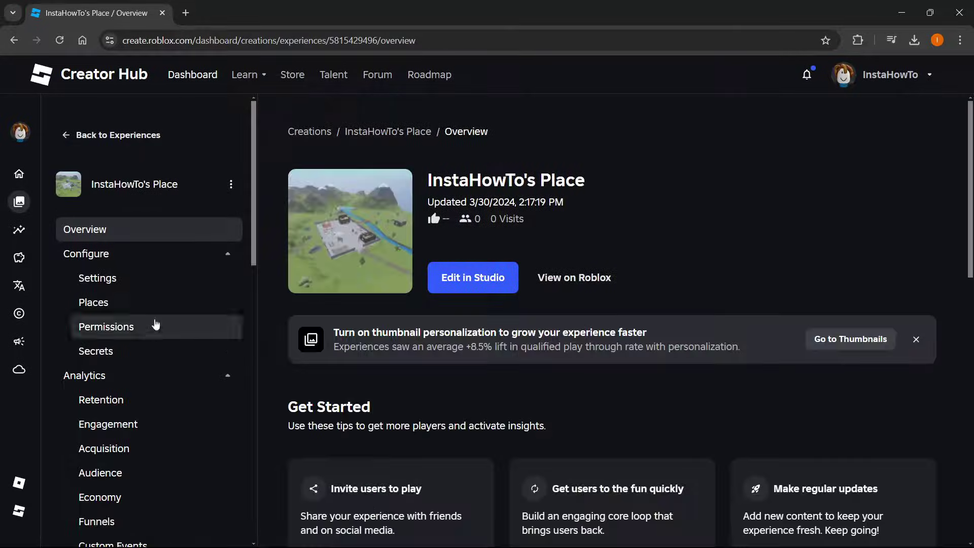
scroll(155, 328, down, 5)
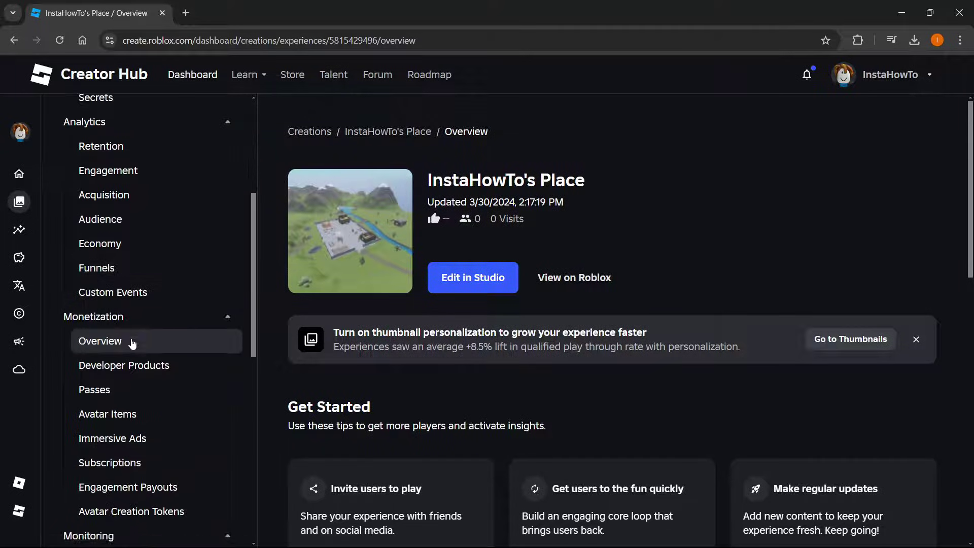
scroll(120, 318, down, 1)
click(119, 266)
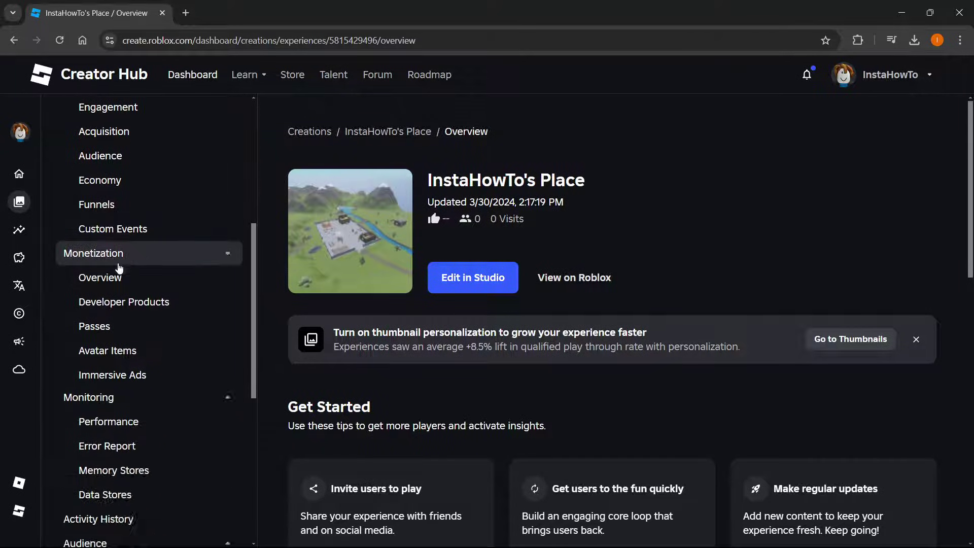
click(112, 257)
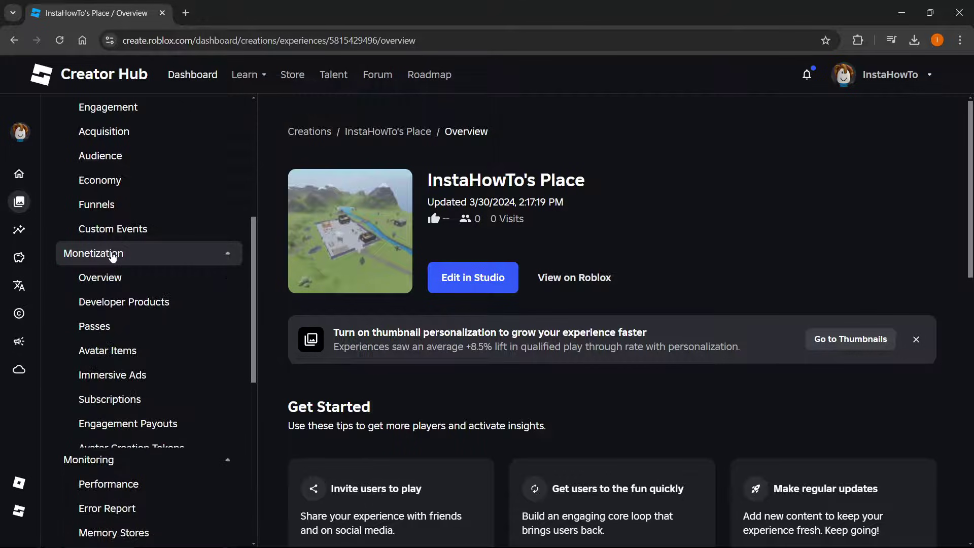
click(120, 331)
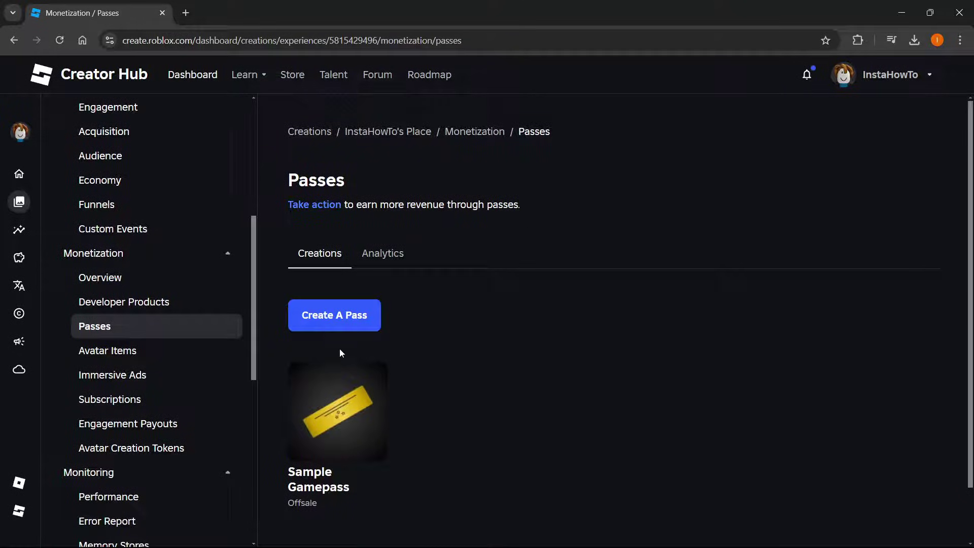
scroll(376, 333, down, 1)
scroll(376, 333, up, 1)
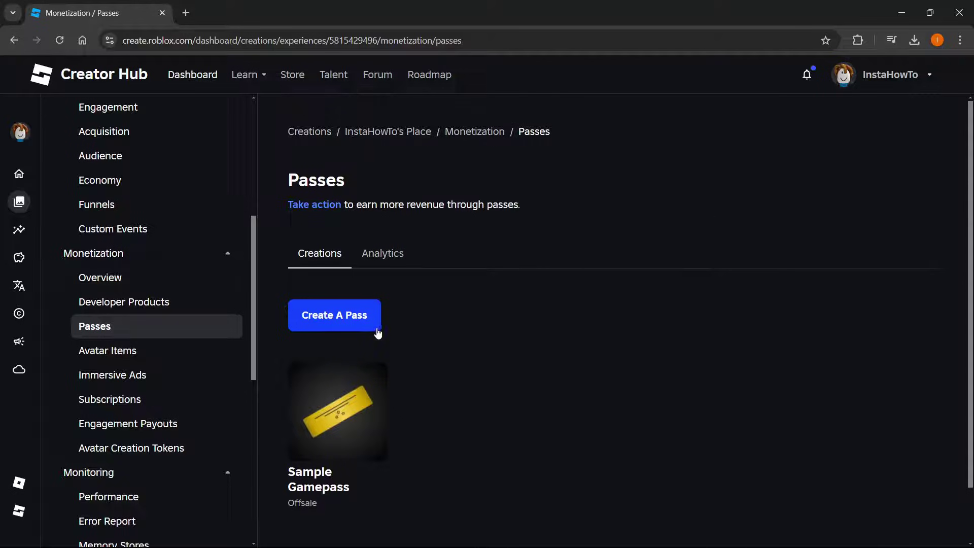
Step: Start a new pass named 'Game Pass :)' with description 'This is my game pass.'
click(345, 322)
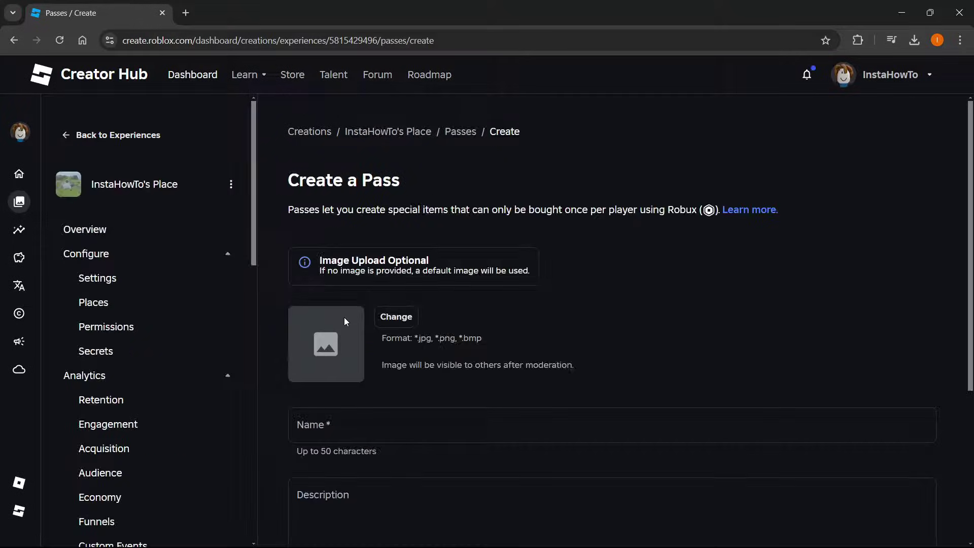
scroll(346, 320, down, 1)
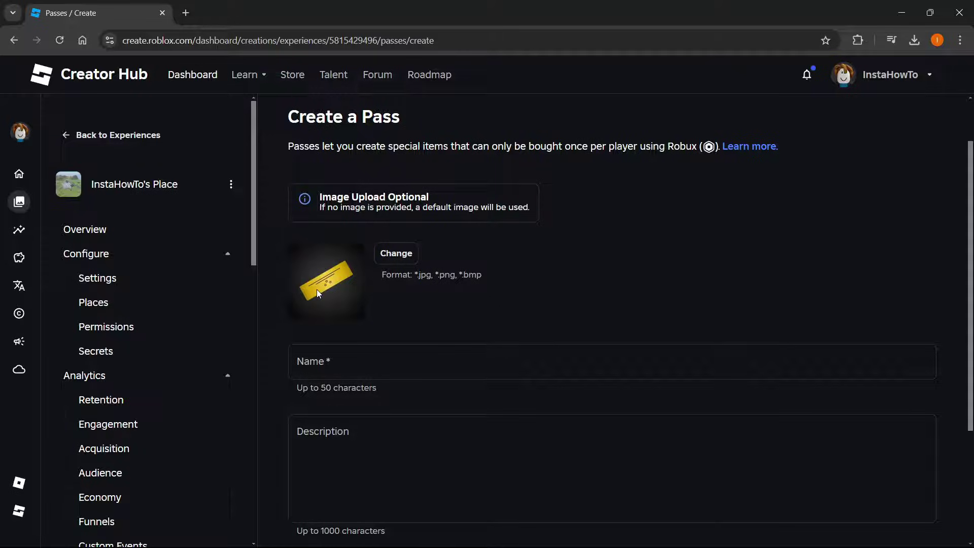
click(334, 361)
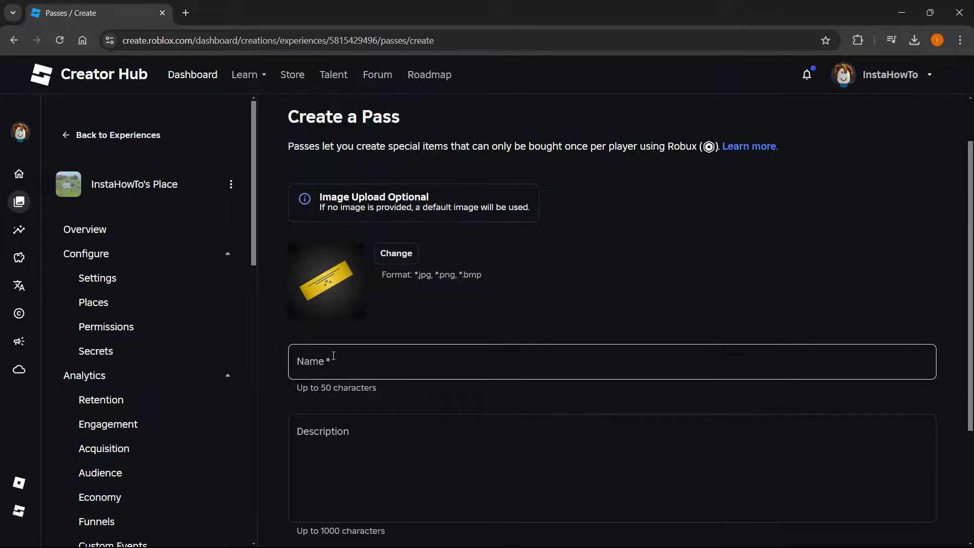
scroll(342, 255, down, 3)
click(342, 255)
scroll(378, 279, up, 1)
text(G)
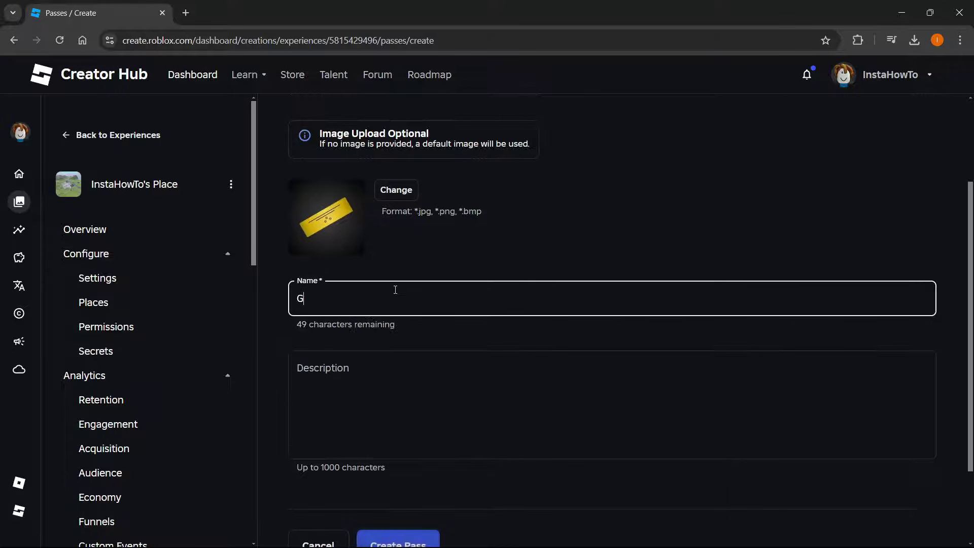
text(ame Pass :))
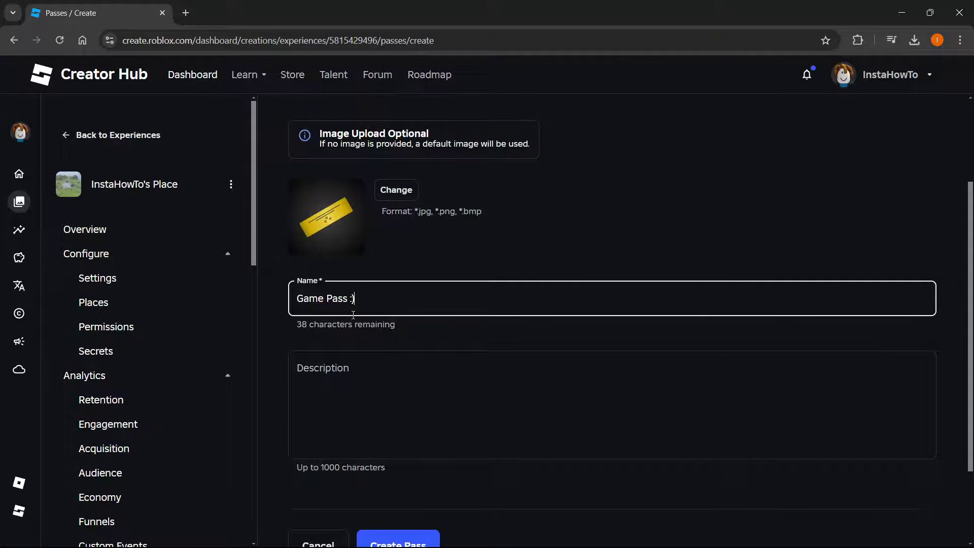
scroll(353, 314, down, 1)
click(338, 317)
text(This is my game pass.)
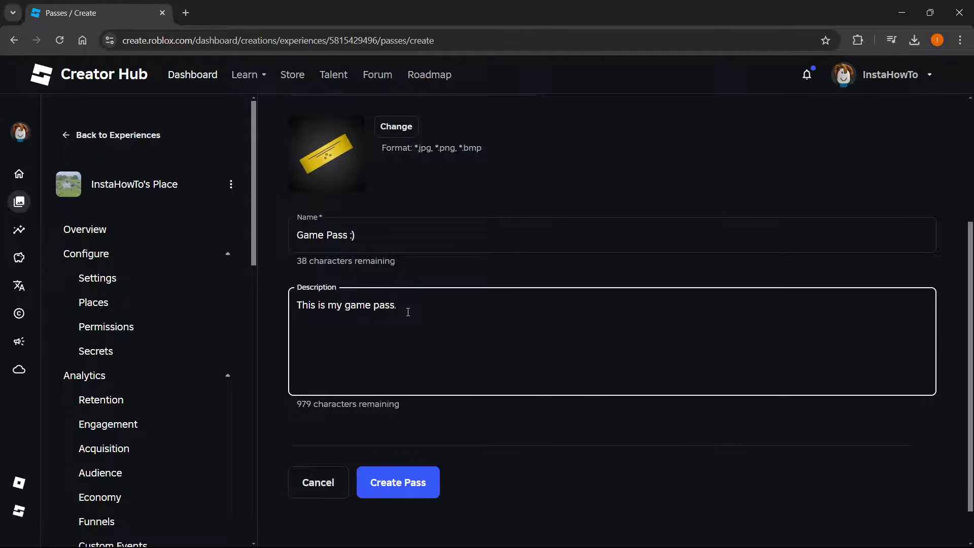
Step: Create Game Pass :) and open its Basic Settings page
click(395, 495)
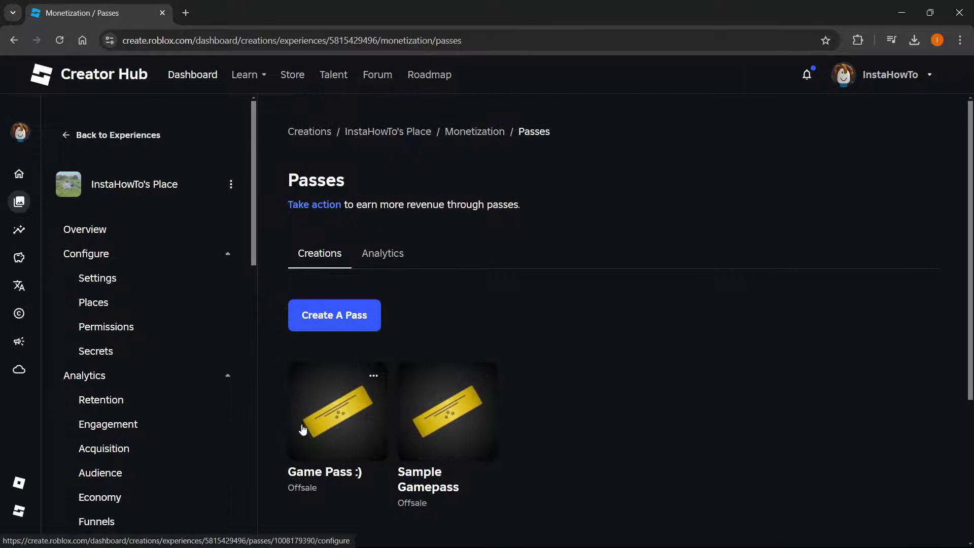
click(336, 429)
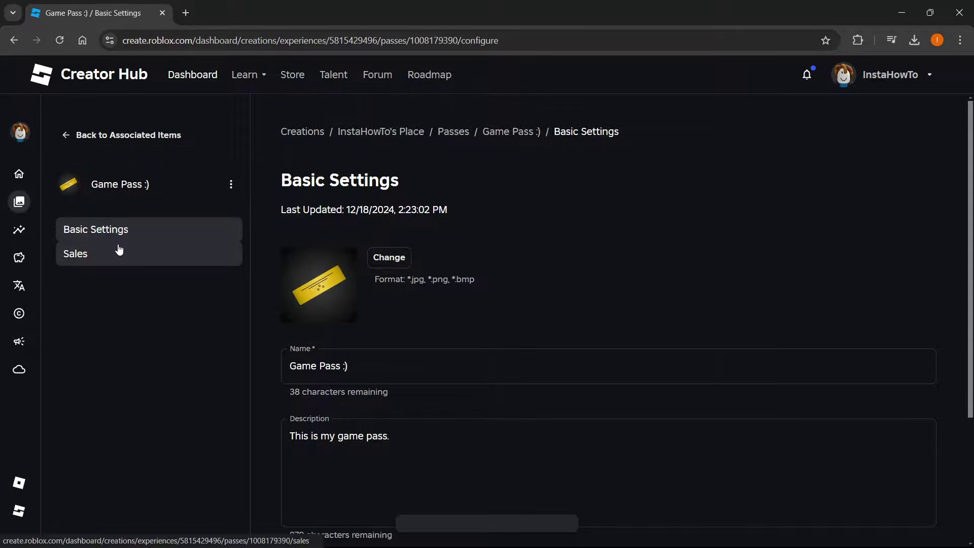
Step: Enable Item for Sale for Game Pass :) with an initial price of 500 Robux
click(102, 259)
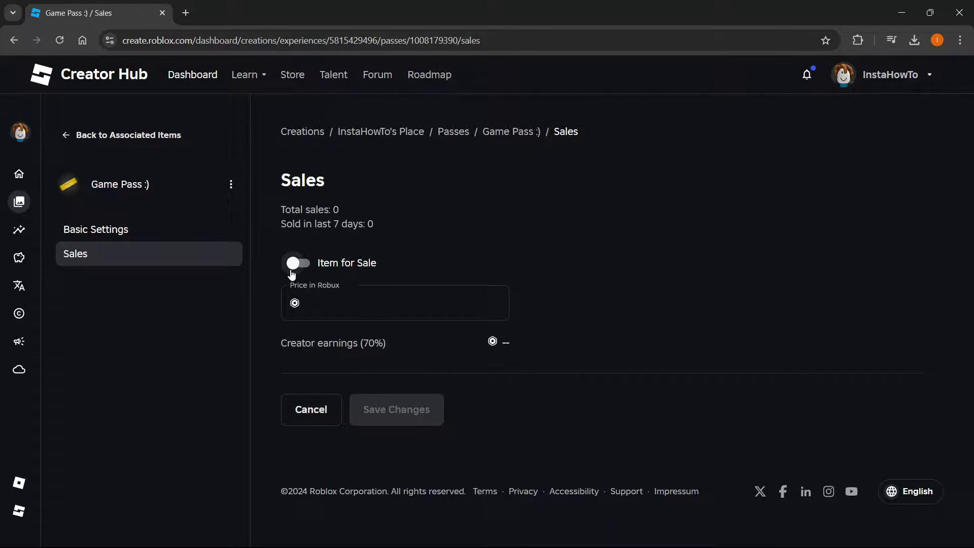
click(296, 264)
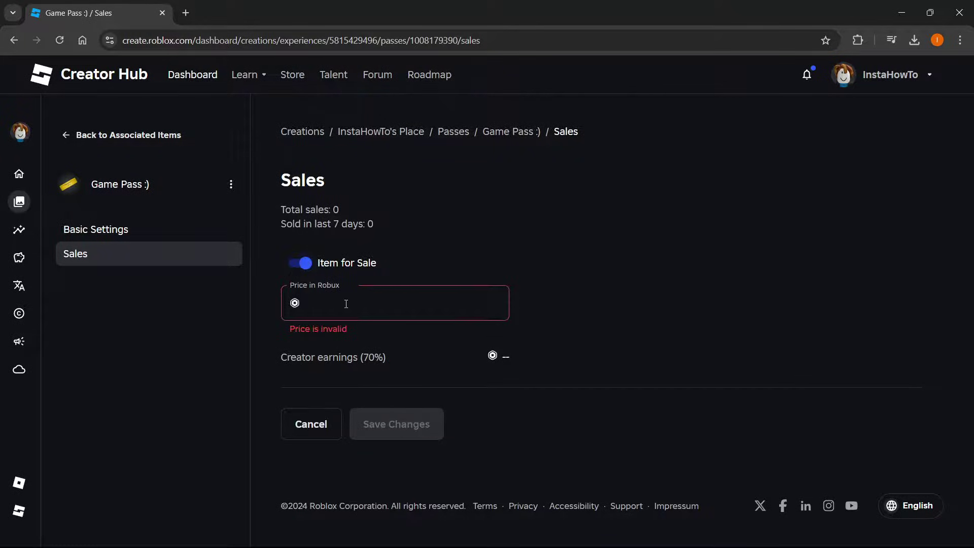
click(316, 303)
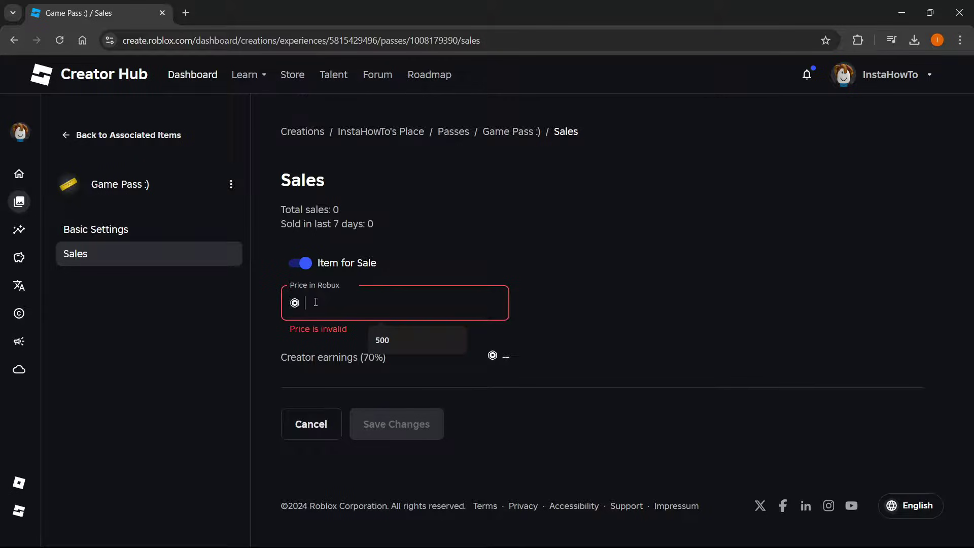
text(500)
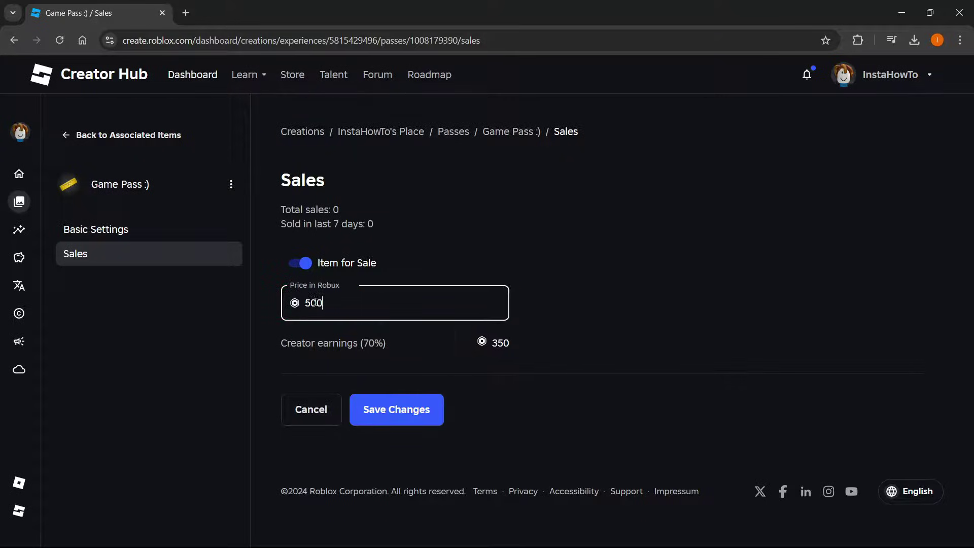
click(364, 339)
drag(280, 347, 380, 343)
click(388, 346)
click(391, 343)
Step: Change the price to 1000 Robux, giving 700 creator earnings, and save
click(343, 317)
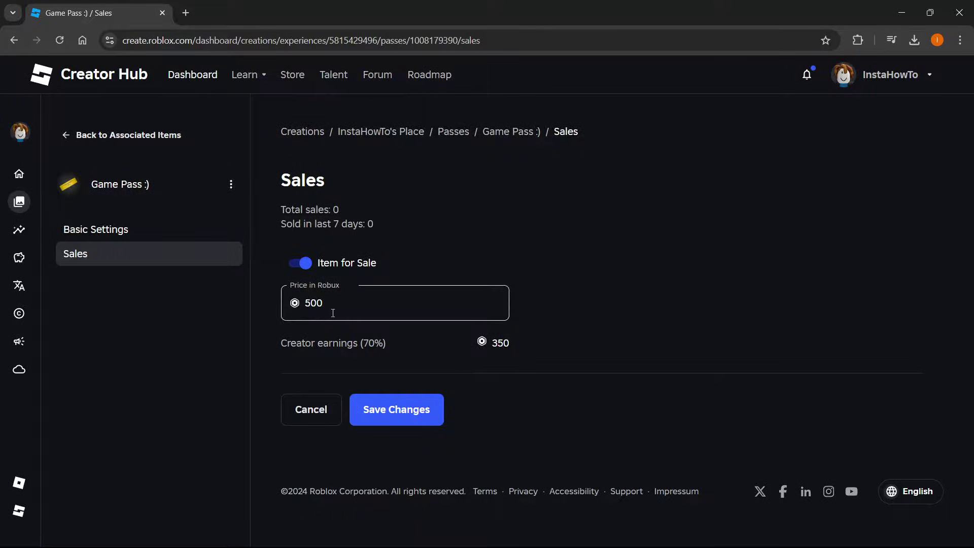
click(428, 306)
drag(428, 307, 267, 309)
text(100)
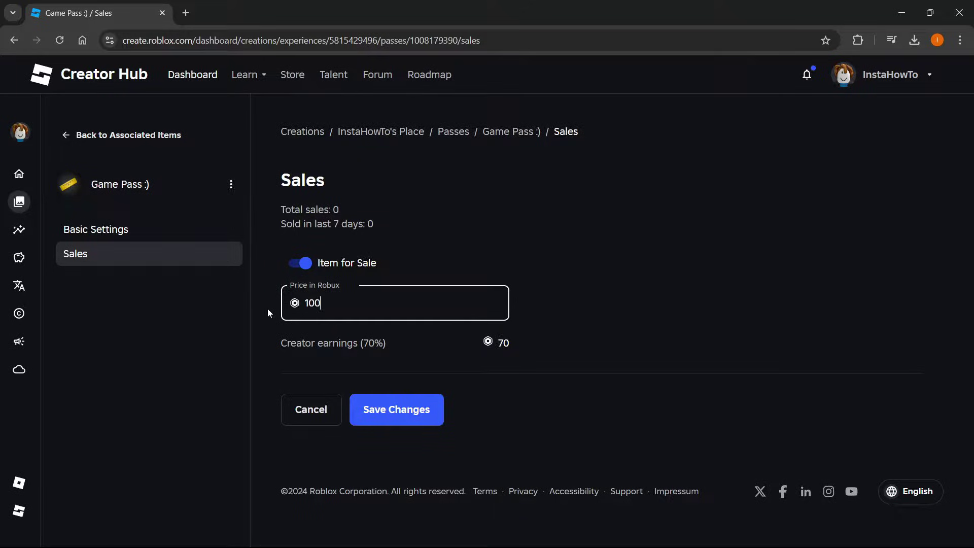
text(0)
drag(476, 345, 521, 342)
click(533, 345)
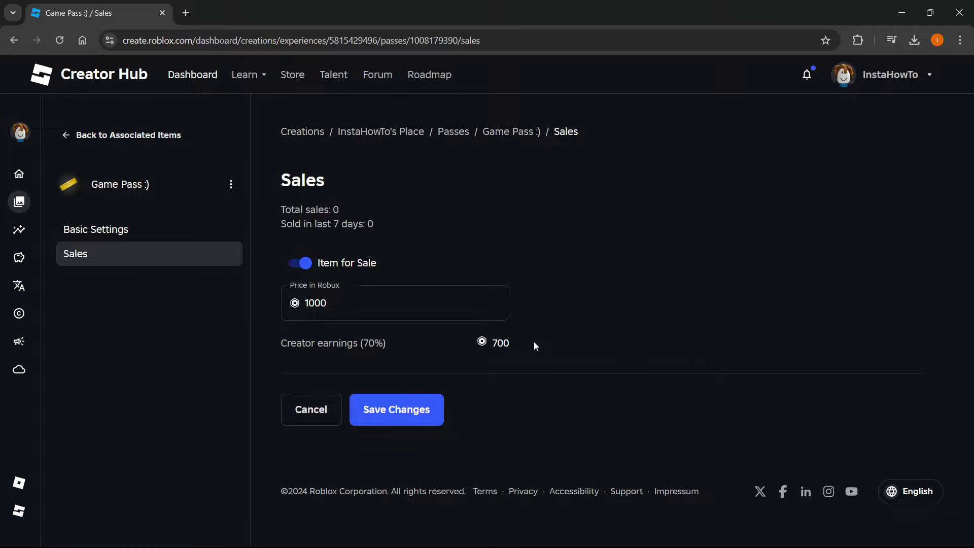
drag(278, 346, 373, 345)
click(405, 345)
click(408, 412)
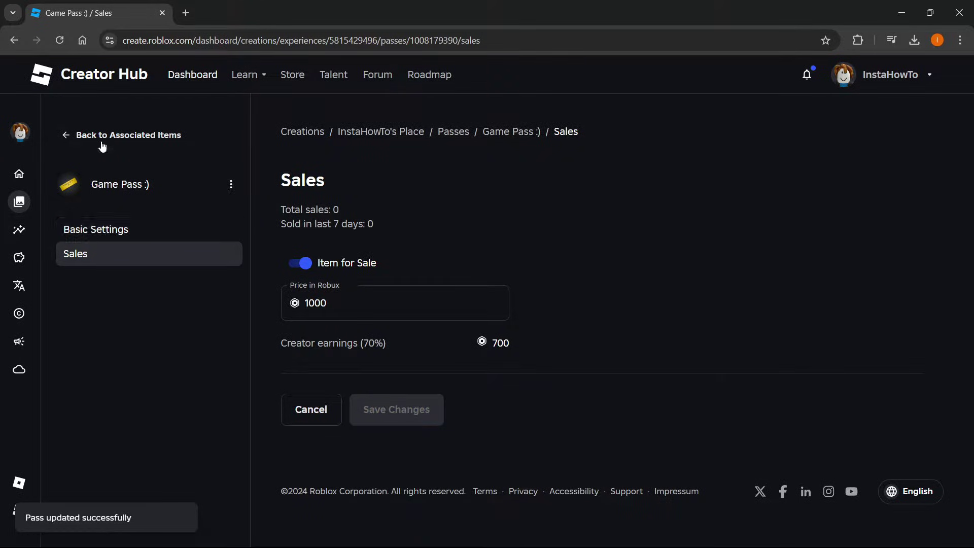
Step: Open Game Pass :)'s public store page in a new tab, showing the 1,000 Robux price
click(70, 136)
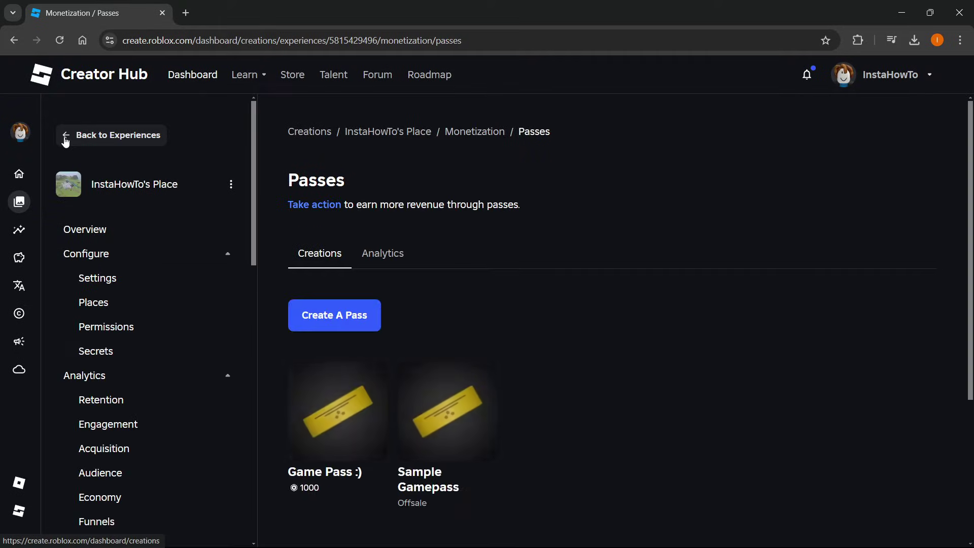
scroll(138, 314, down, 1)
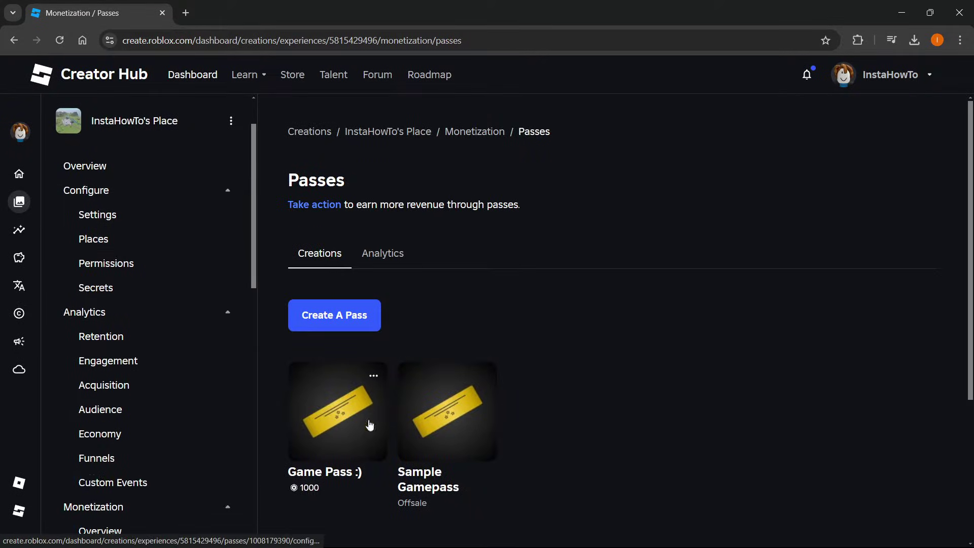
click(374, 376)
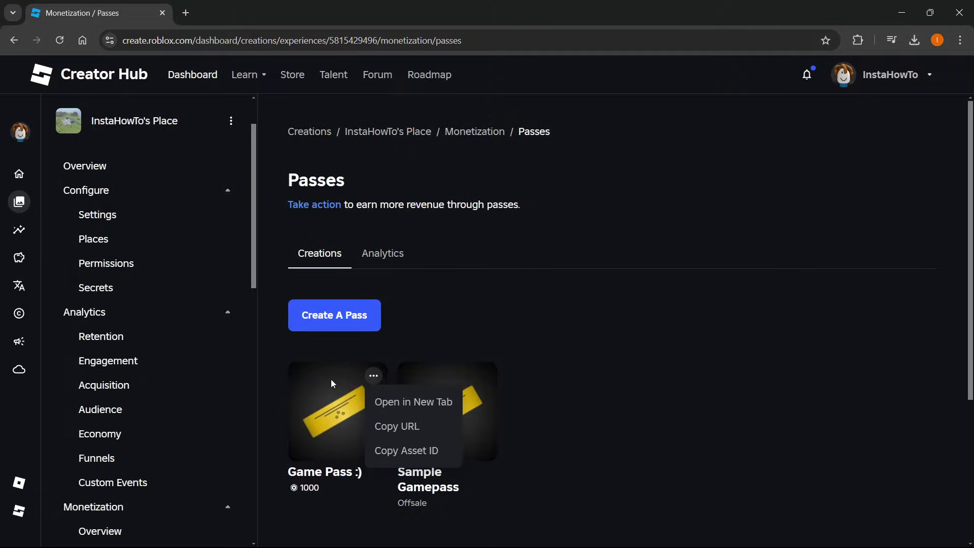
click(398, 401)
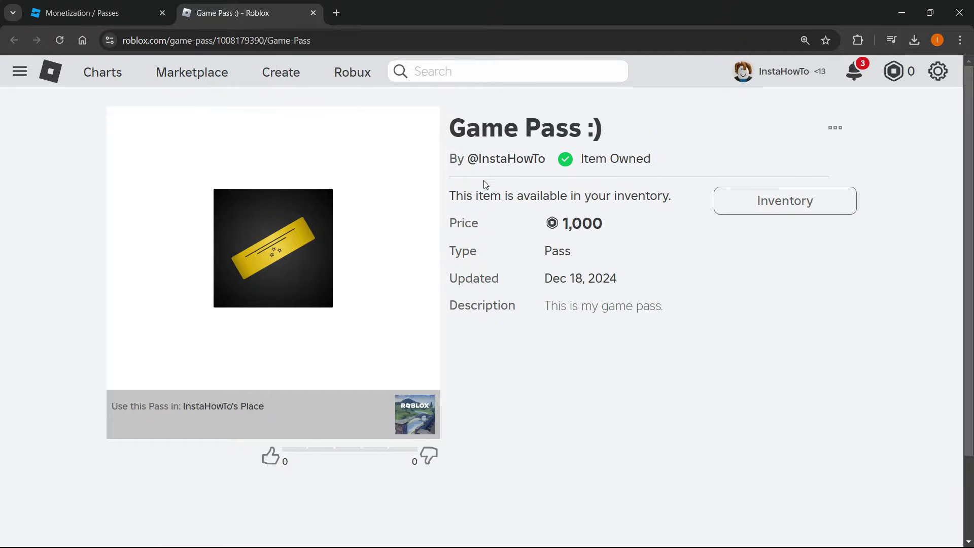
drag(450, 117, 642, 122)
click(641, 122)
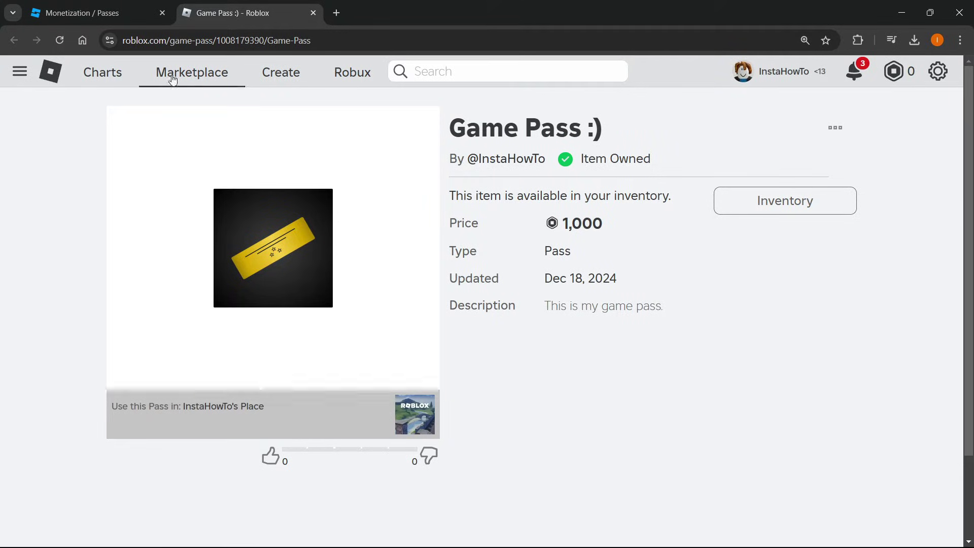